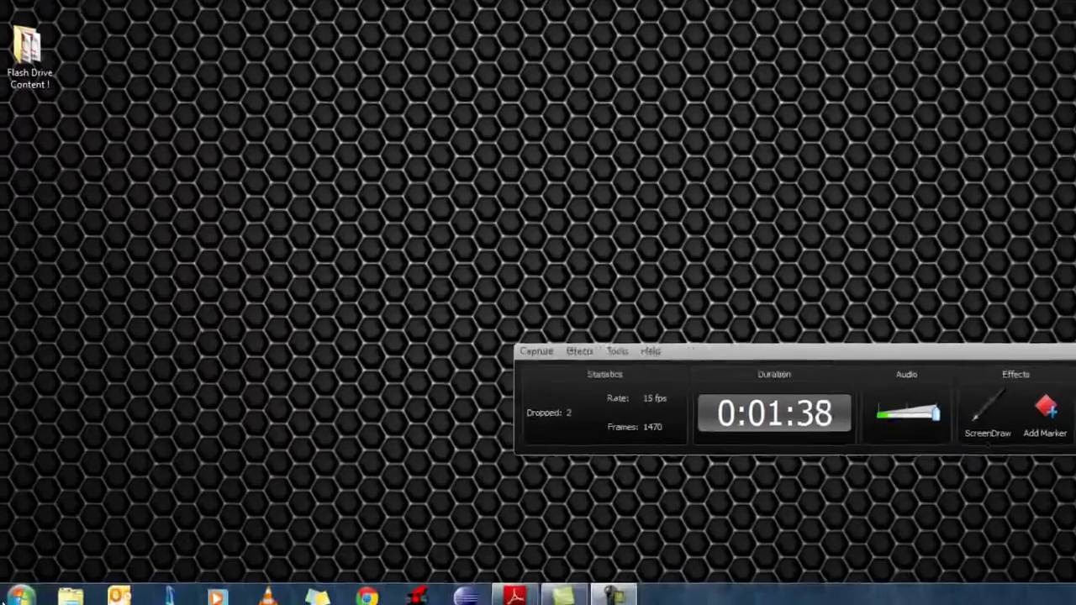
Step: Open the properties of Computer to view the basic system information
{"action": "left_click", "coordinate": [8, 604]}
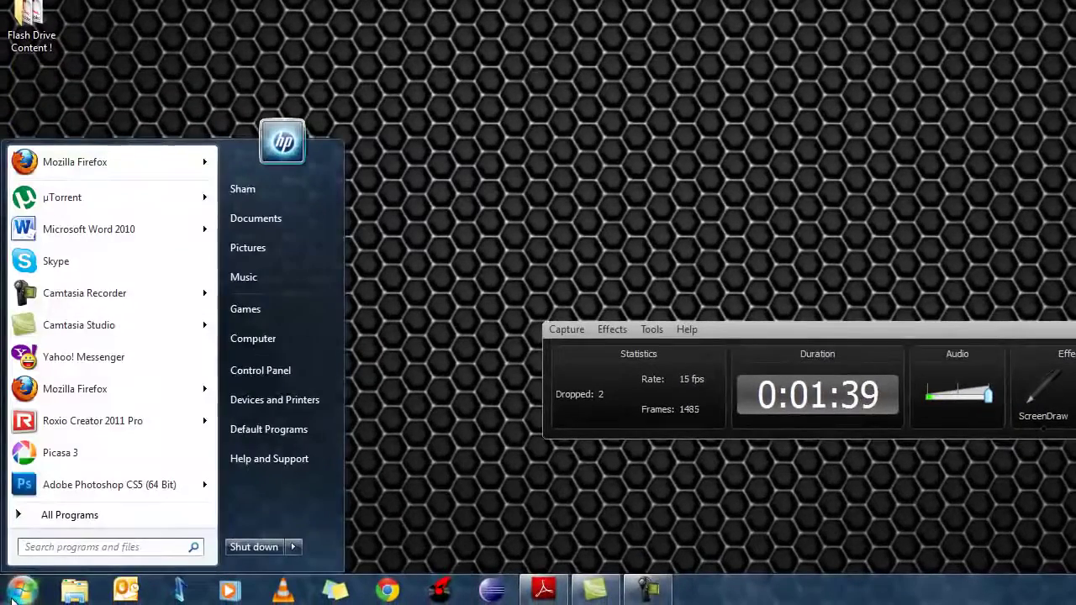
{"action": "right_click", "coordinate": [280, 340]}
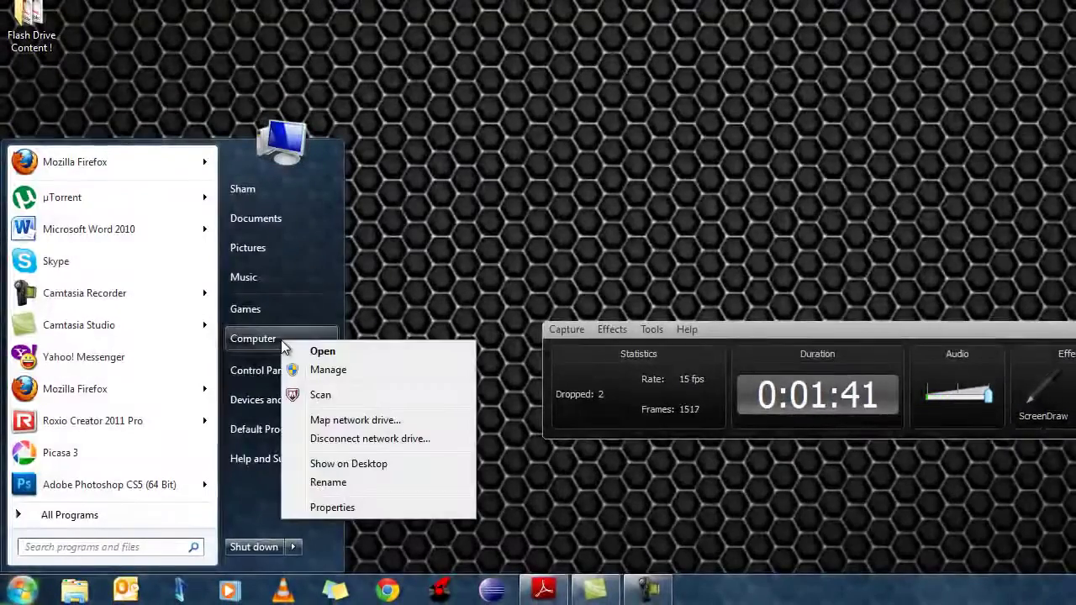
{"action": "left_click", "coordinate": [314, 508]}
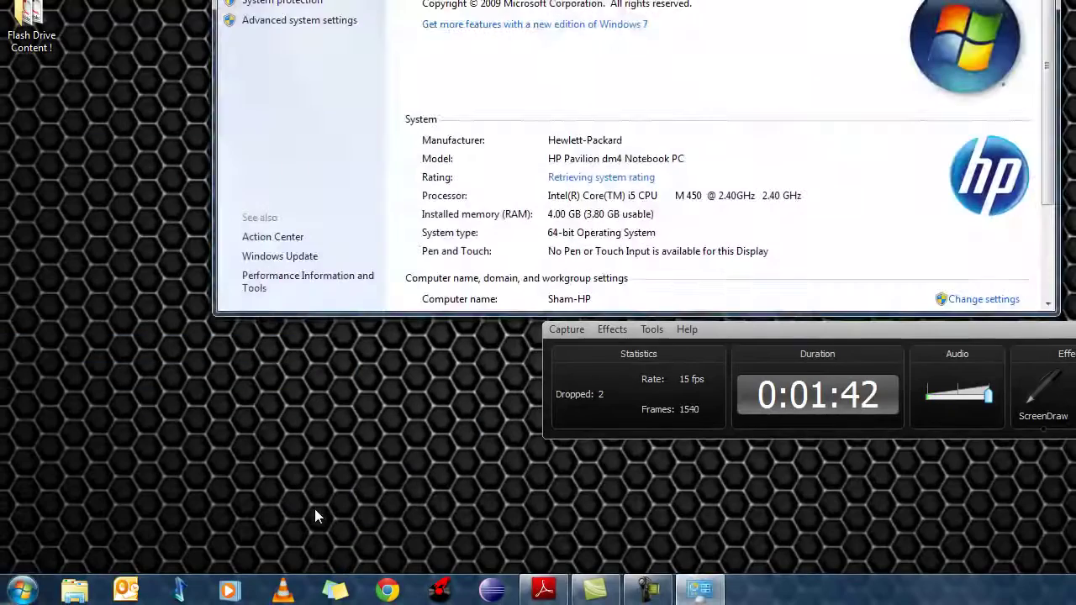
{"action": "left_click_drag", "start_coordinate": [739, 0], "coordinate": [673, 0]}
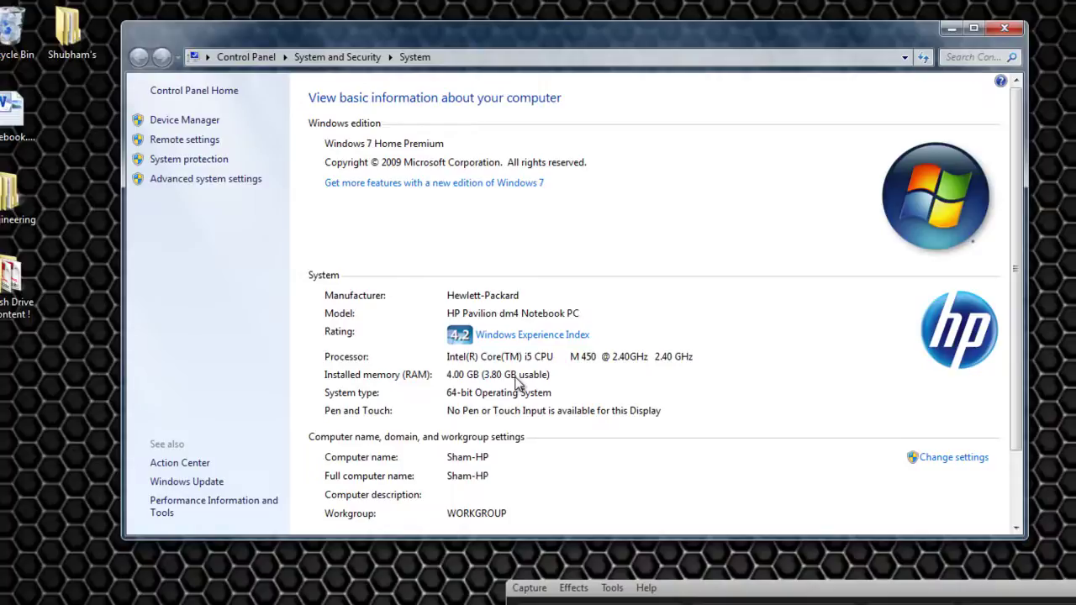
Step: Open the advanced system settings and bring up the Performance settings
{"action": "left_click", "coordinate": [215, 180]}
{"action": "left_click_drag", "start_coordinate": [182, 23], "coordinate": [593, 145]}
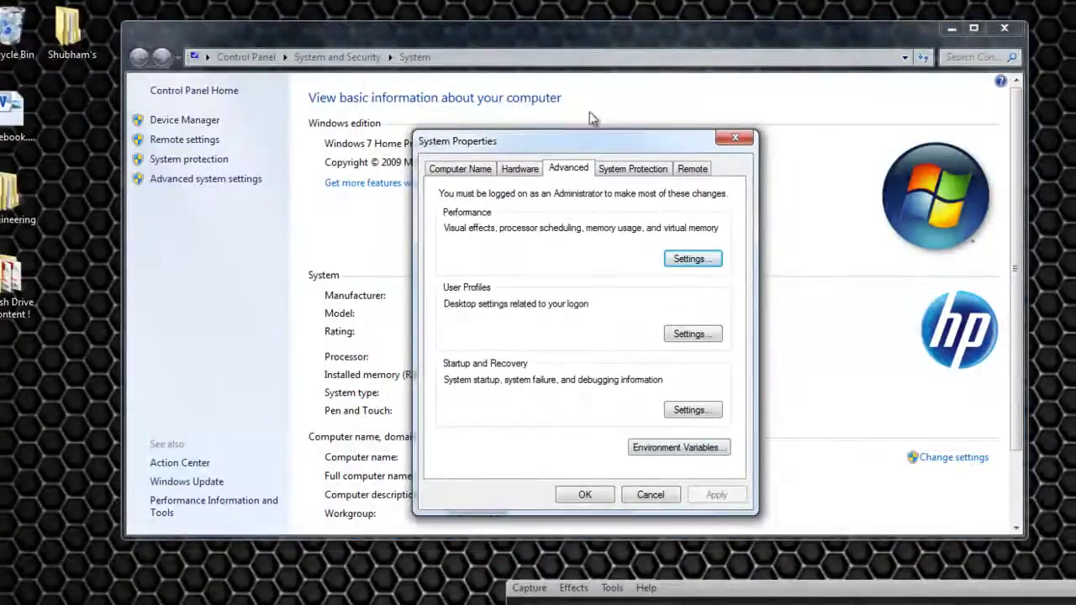
{"action": "left_click_drag", "start_coordinate": [522, 140], "coordinate": [540, 186]}
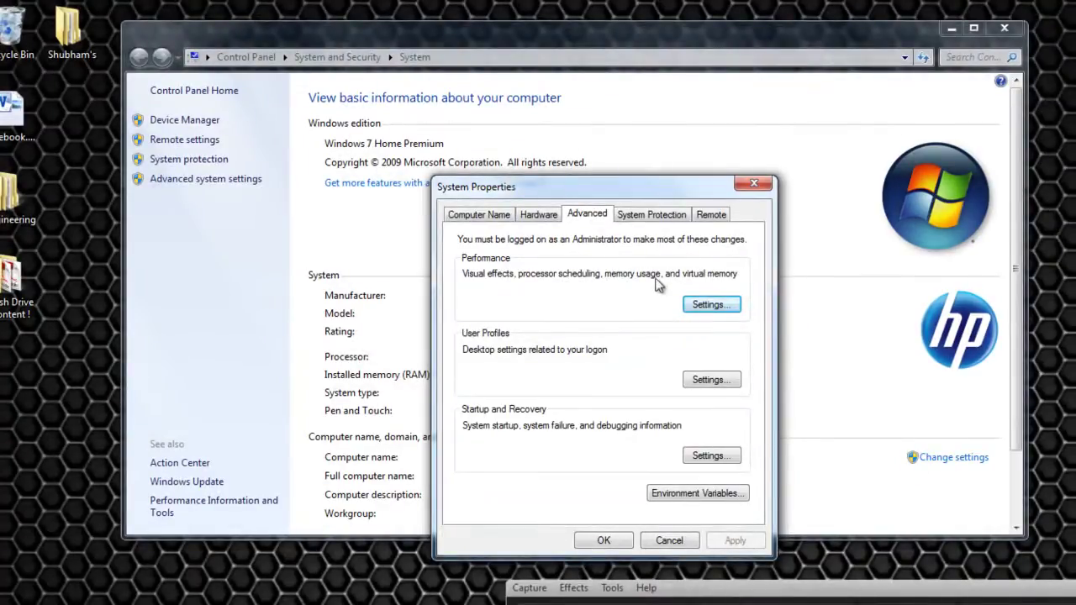
{"action": "left_click", "coordinate": [727, 305]}
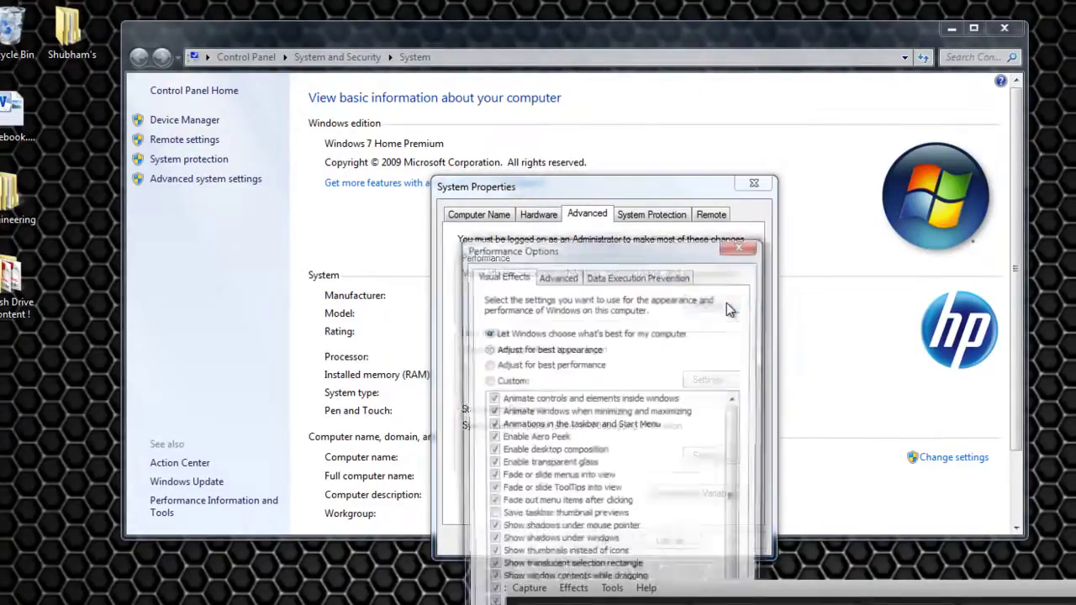
{"action": "left_click_drag", "start_coordinate": [646, 258], "coordinate": [648, 108]}
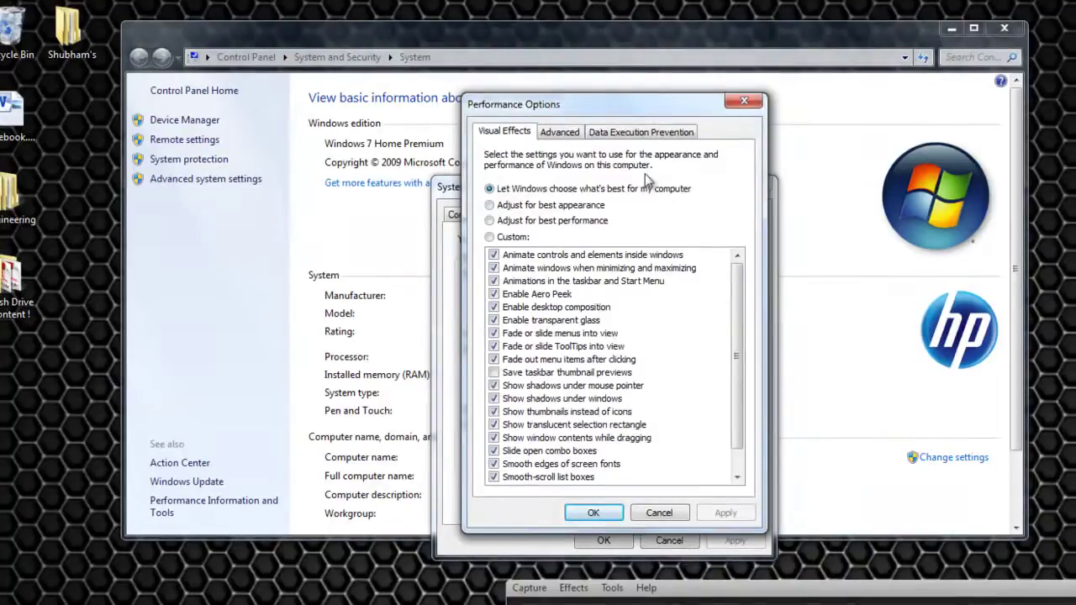
Step: Open the virtual memory settings from the advanced performance options
{"action": "left_click", "coordinate": [574, 139]}
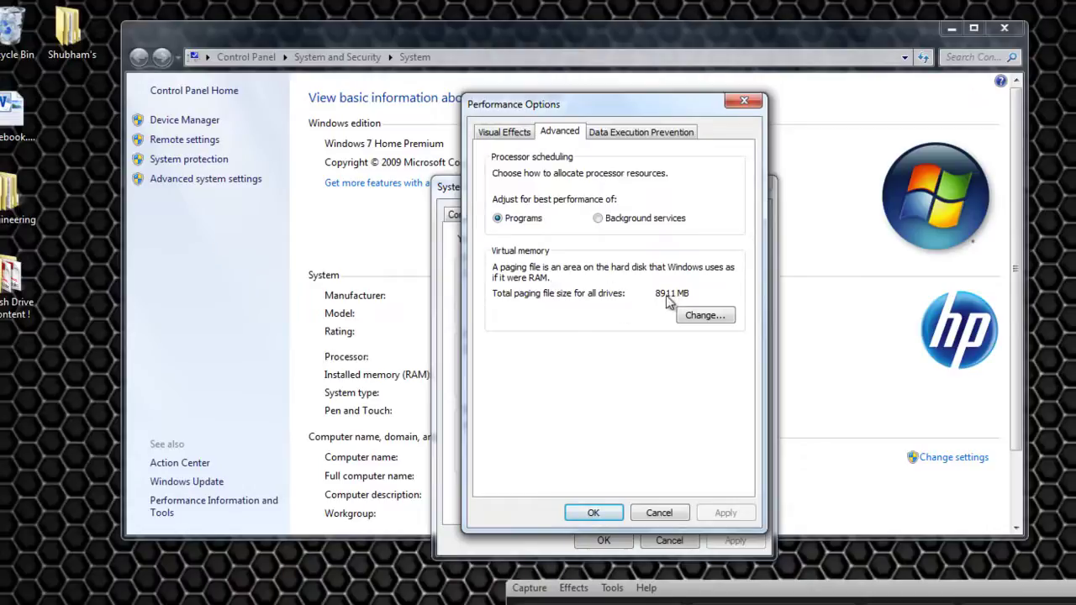
{"action": "left_click", "coordinate": [702, 318]}
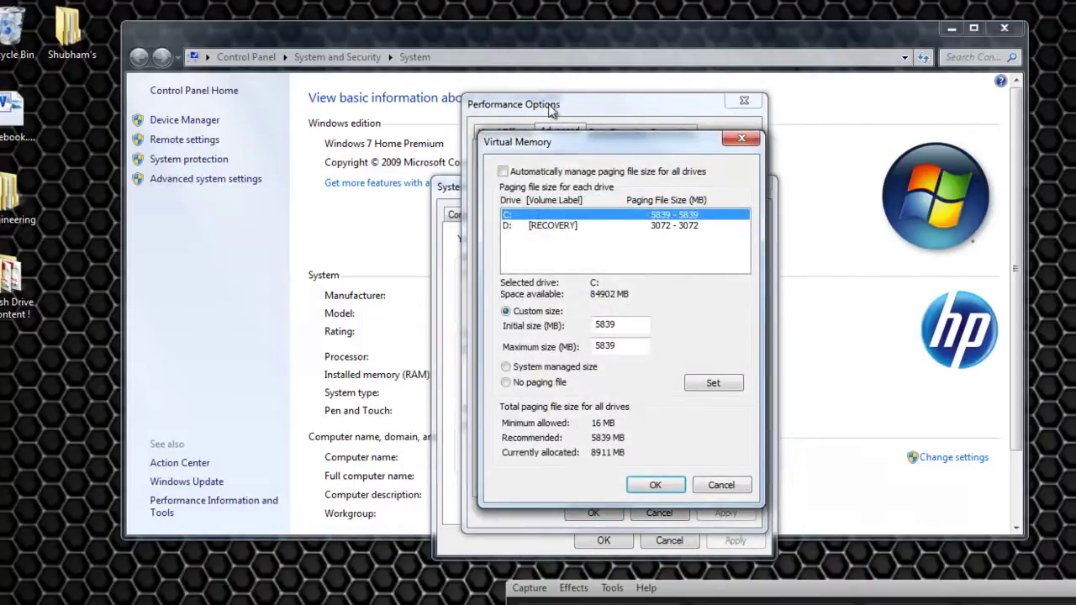
{"action": "left_click_drag", "start_coordinate": [594, 153], "coordinate": [591, 181]}
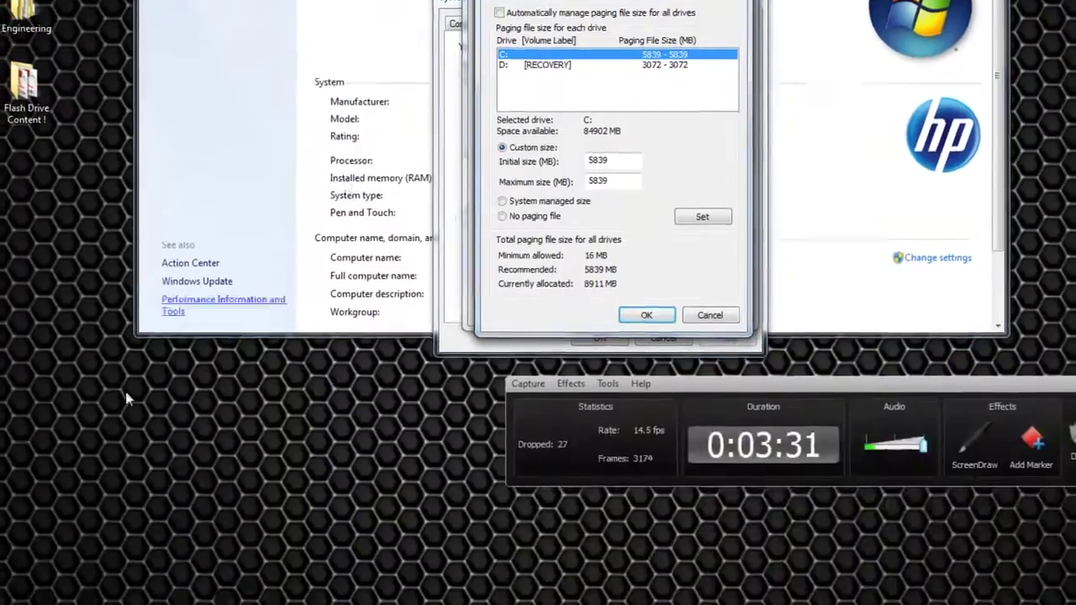
Step: Check the free space on the RECOVERY (D:) and Local Disk (C:) drives, and close the Computer window
{"action": "left_click", "coordinate": [20, 593]}
{"action": "left_click", "coordinate": [219, 363]}
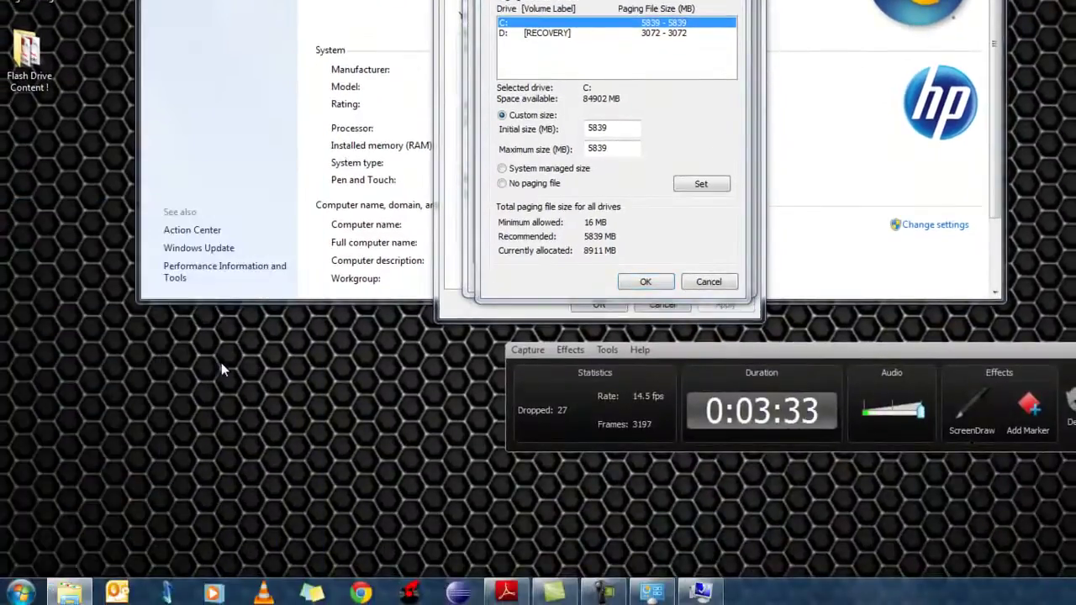
{"action": "left_click", "coordinate": [386, 0]}
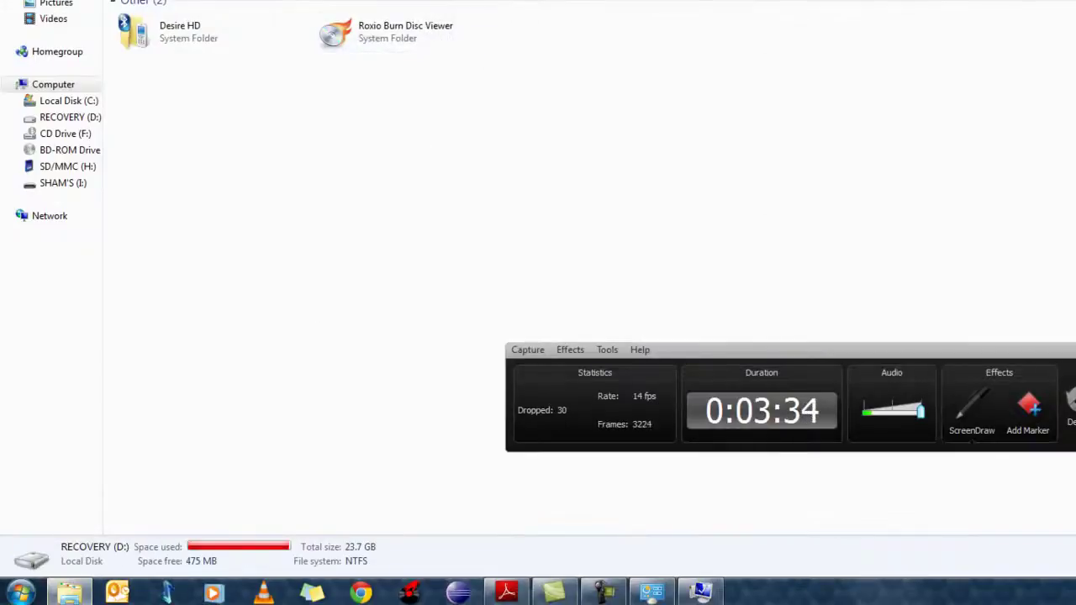
{"action": "left_click", "coordinate": [190, 0]}
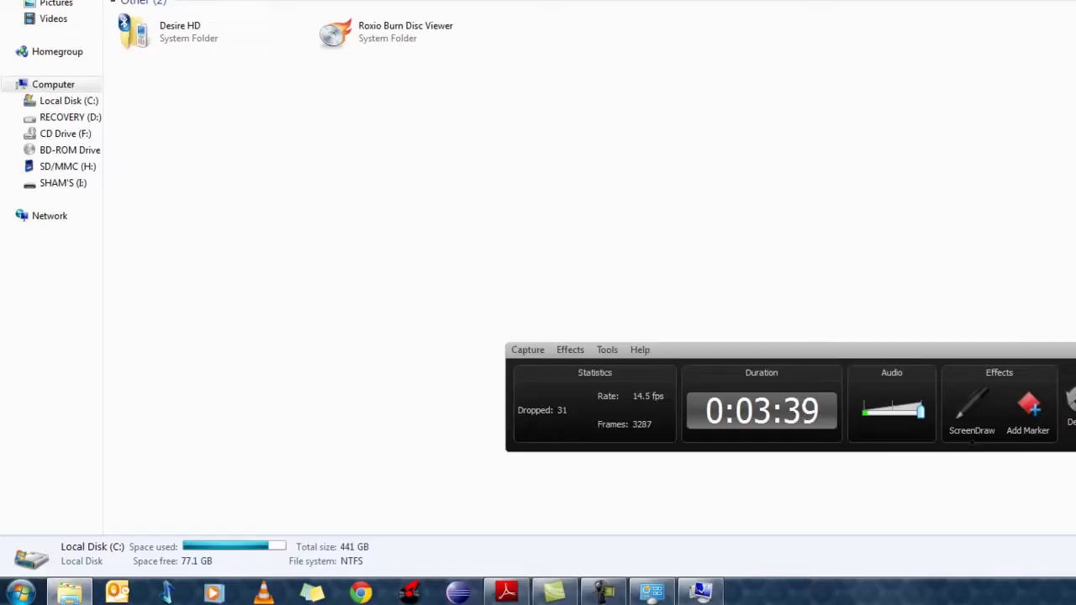
{"action": "key", "text": "alt+F4"}
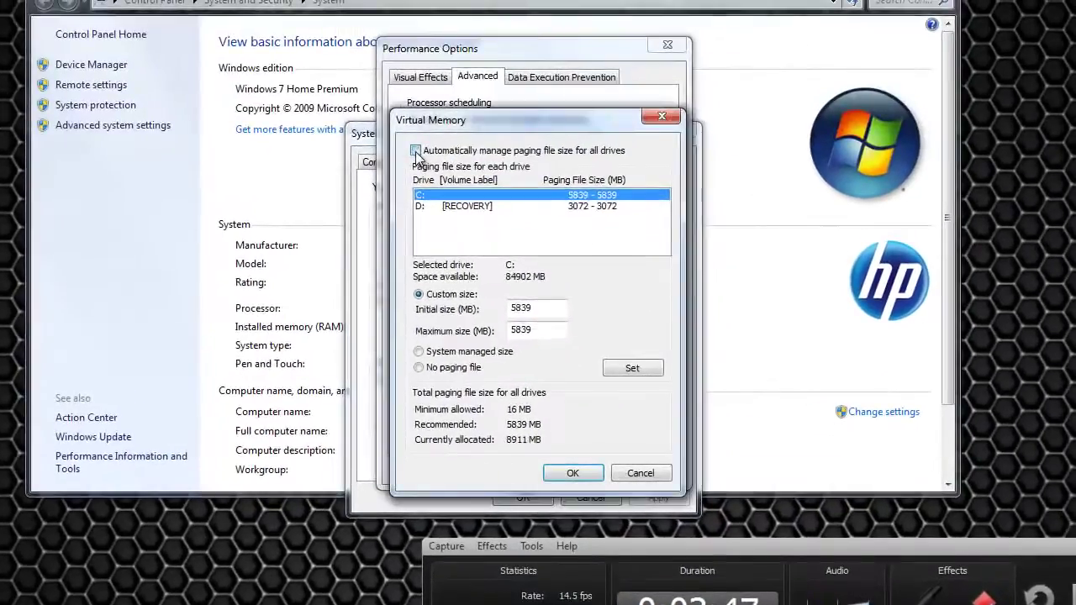
Step: Turn automatic paging file size management for all drives on and back off
{"action": "left_click", "coordinate": [416, 151]}
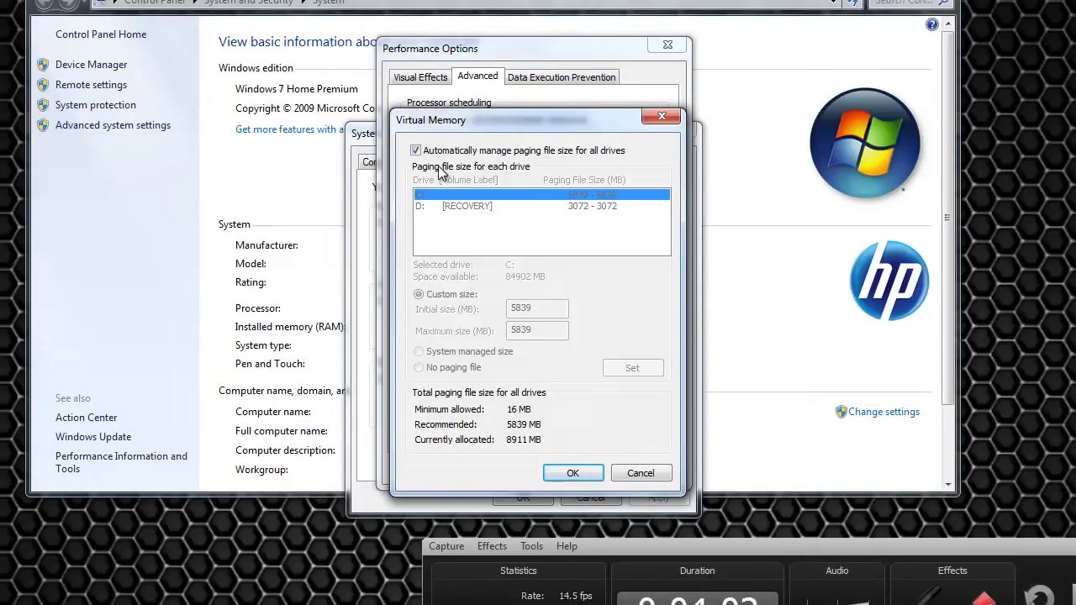
{"action": "left_click", "coordinate": [416, 152]}
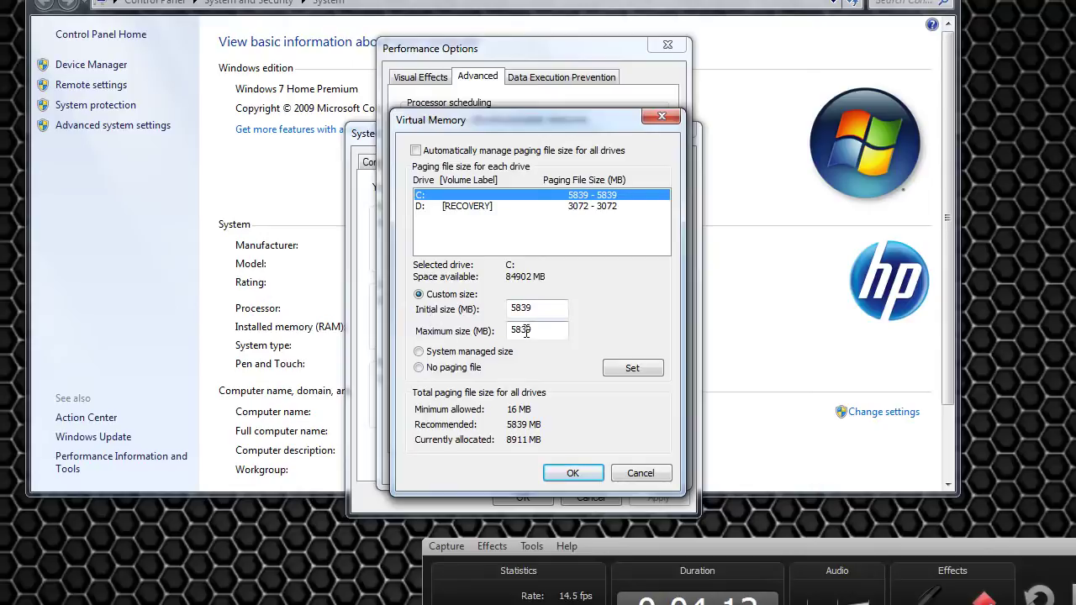
{"action": "left_click_drag", "start_coordinate": [550, 308], "coordinate": [490, 336]}
{"action": "left_click", "coordinate": [565, 307]}
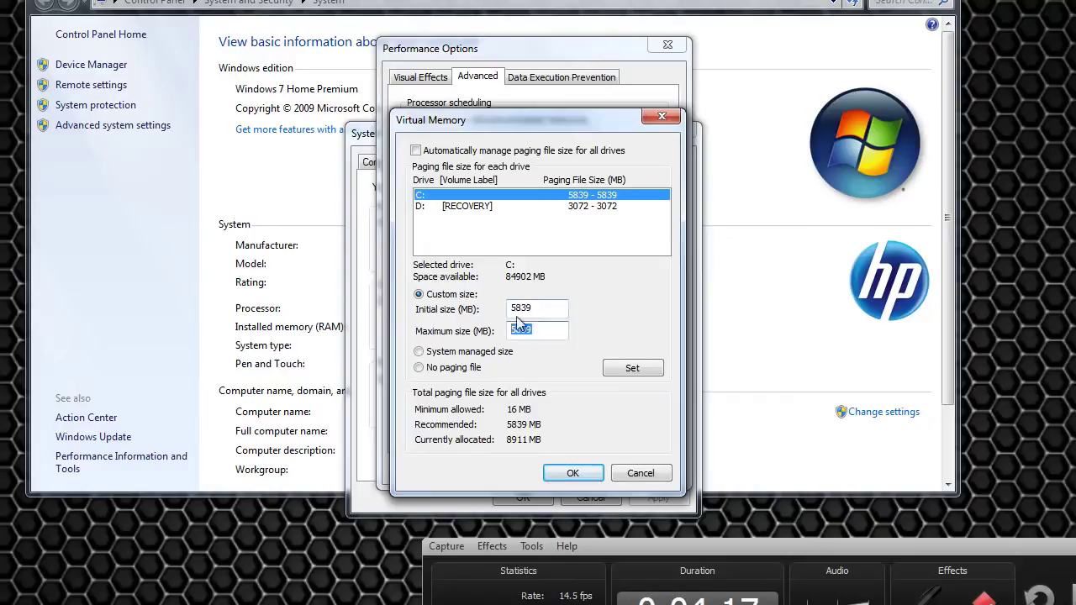
{"action": "left_click_drag", "start_coordinate": [553, 305], "coordinate": [502, 299]}
{"action": "left_click_drag", "start_coordinate": [547, 331], "coordinate": [510, 331]}
{"action": "left_click", "coordinate": [550, 329]}
{"action": "double_click", "coordinate": [514, 316]}
{"action": "left_click", "coordinate": [556, 313]}
{"action": "left_click", "coordinate": [548, 334]}
{"action": "double_click", "coordinate": [558, 329]}
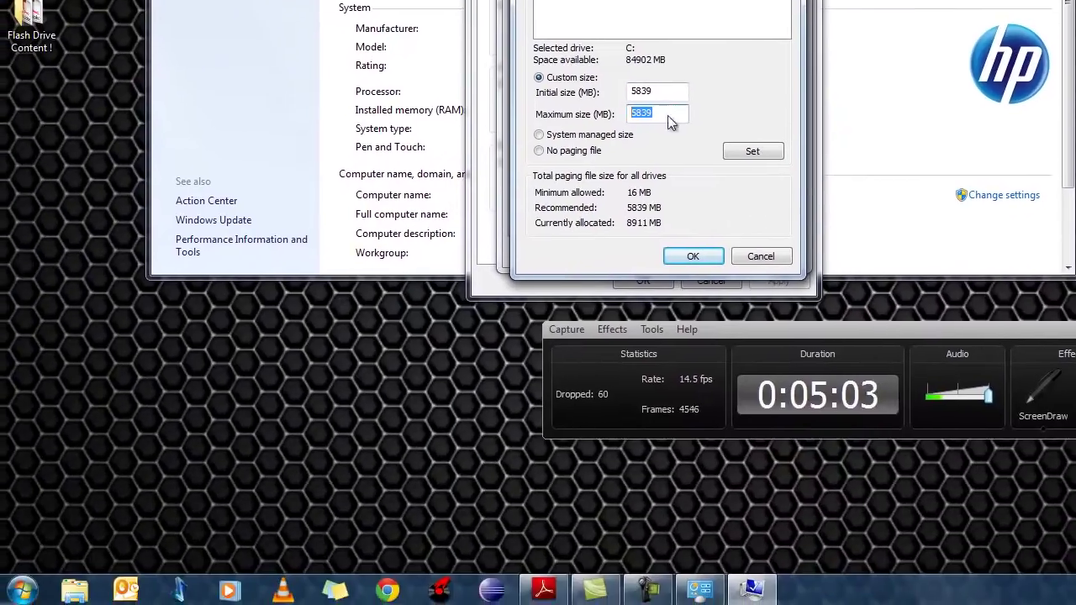
Step: Open the Calculator alongside the Virtual Memory dialog
{"action": "left_click", "coordinate": [12, 593]}
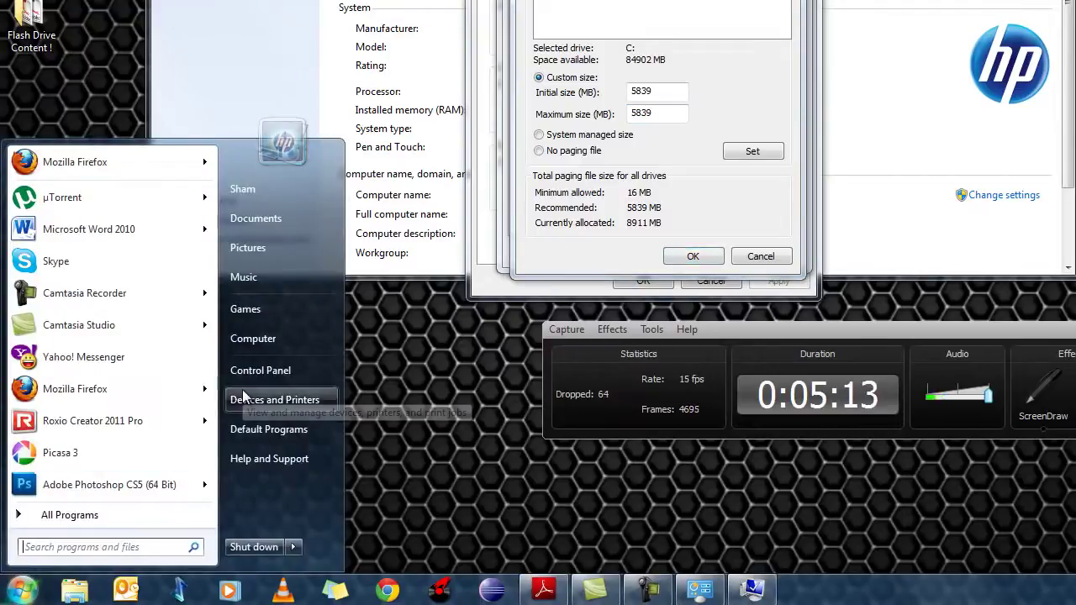
{"action": "left_click", "coordinate": [113, 547]}
{"action": "type", "text": "msconfig"}
{"action": "key", "text": "Return"}
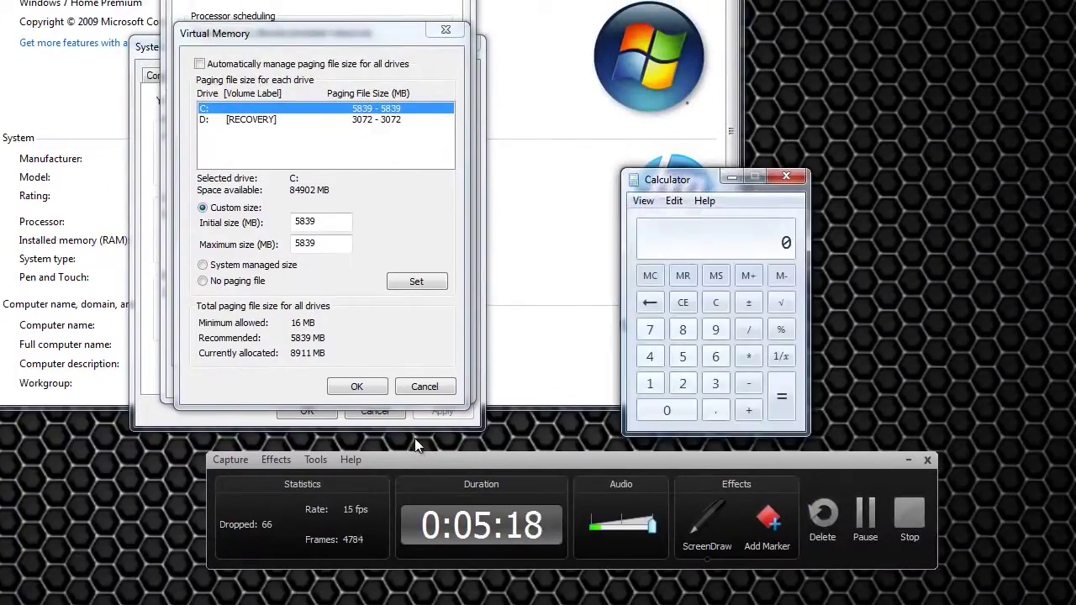
Step: Calculate 1024 × 4 to convert the 4 GB of installed RAM to megabytes
{"action": "left_click", "coordinate": [661, 383]}
{"action": "left_click", "coordinate": [668, 413]}
{"action": "left_click", "coordinate": [683, 384]}
{"action": "left_click", "coordinate": [654, 357]}
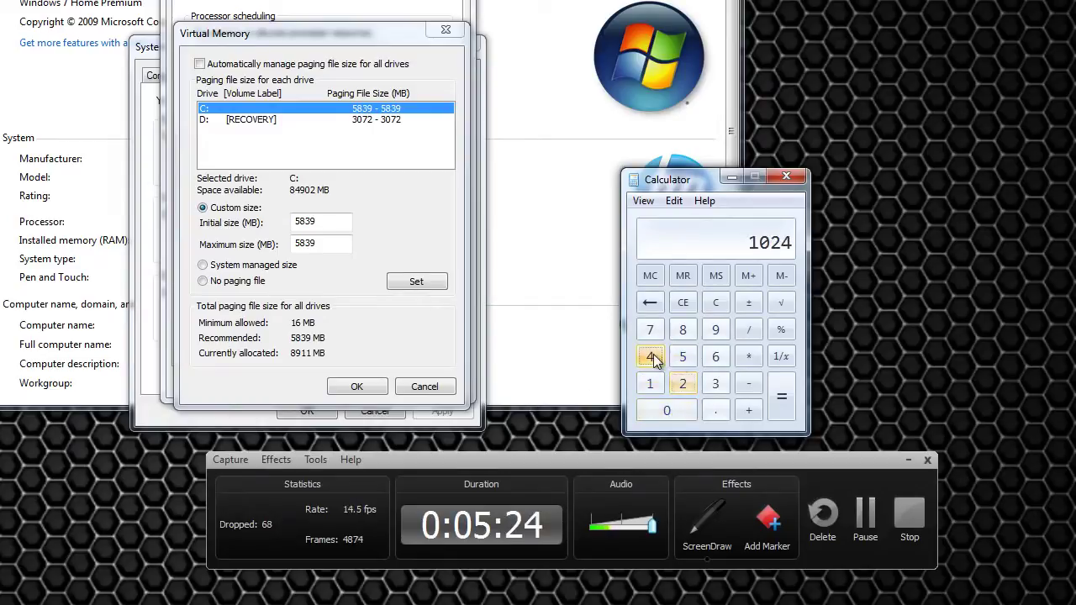
{"action": "left_click", "coordinate": [749, 356]}
{"action": "left_click", "coordinate": [652, 357]}
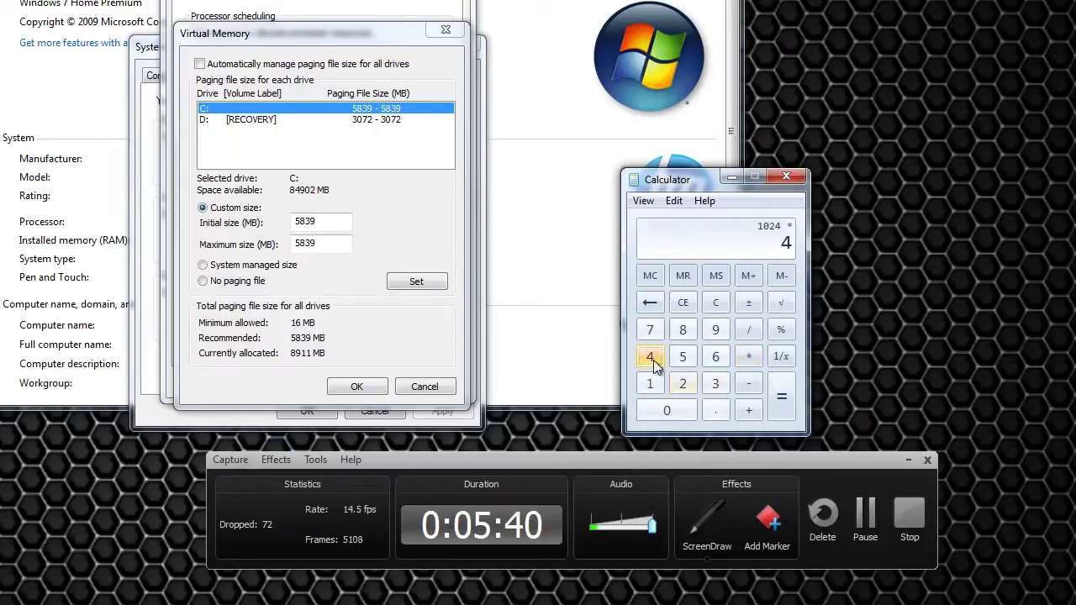
{"action": "left_click", "coordinate": [785, 412]}
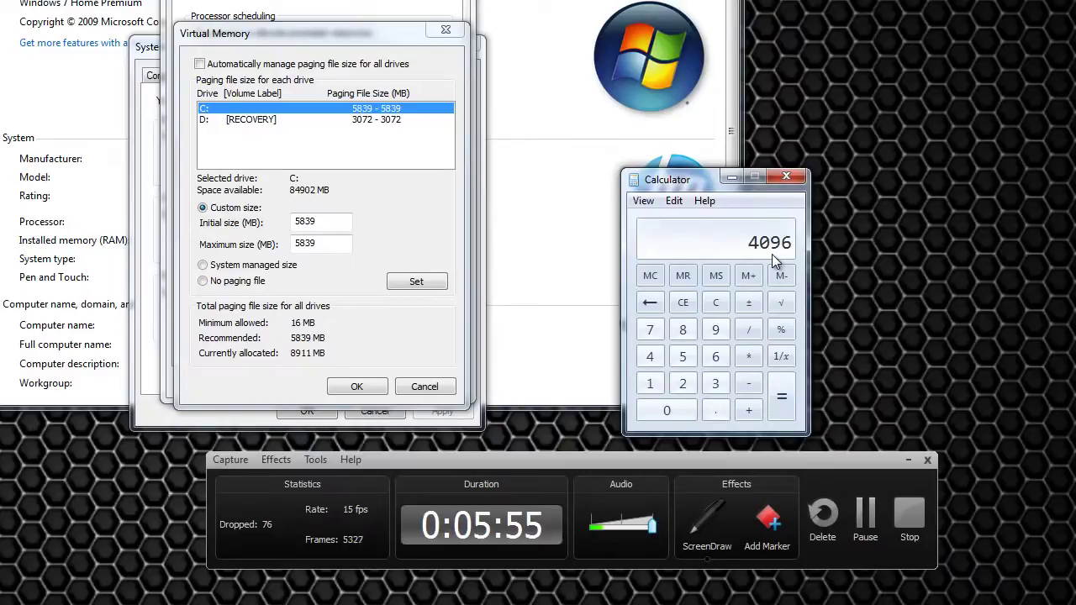
Step: Multiply the RAM size in megabytes by 1.5 to get a suitable paging file size
{"action": "left_click", "coordinate": [747, 354]}
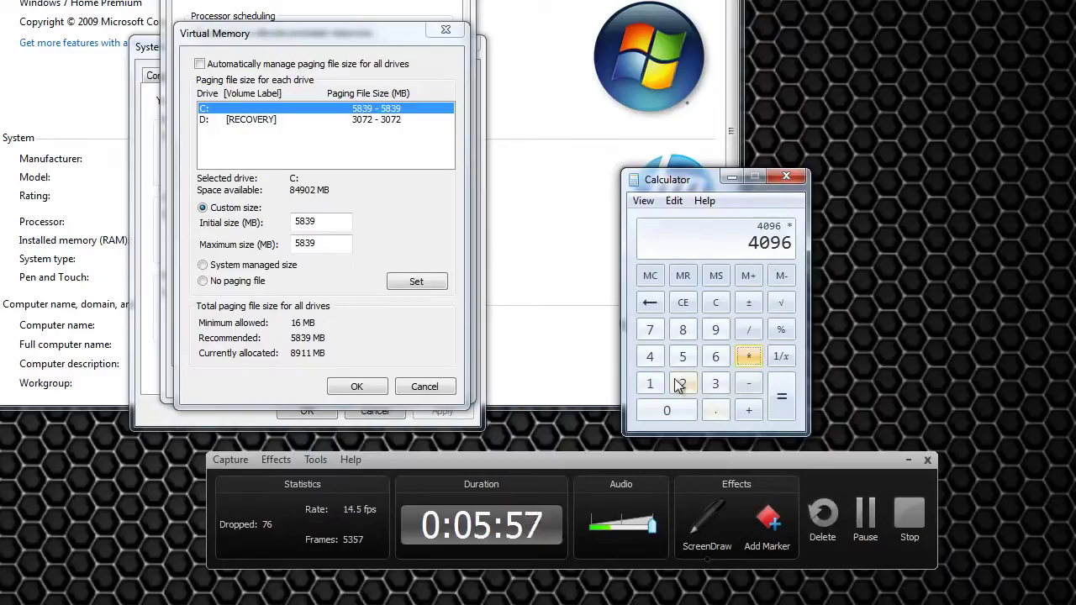
{"action": "left_click", "coordinate": [644, 384]}
{"action": "left_click", "coordinate": [715, 411]}
{"action": "left_click", "coordinate": [683, 356]}
{"action": "left_click", "coordinate": [770, 393]}
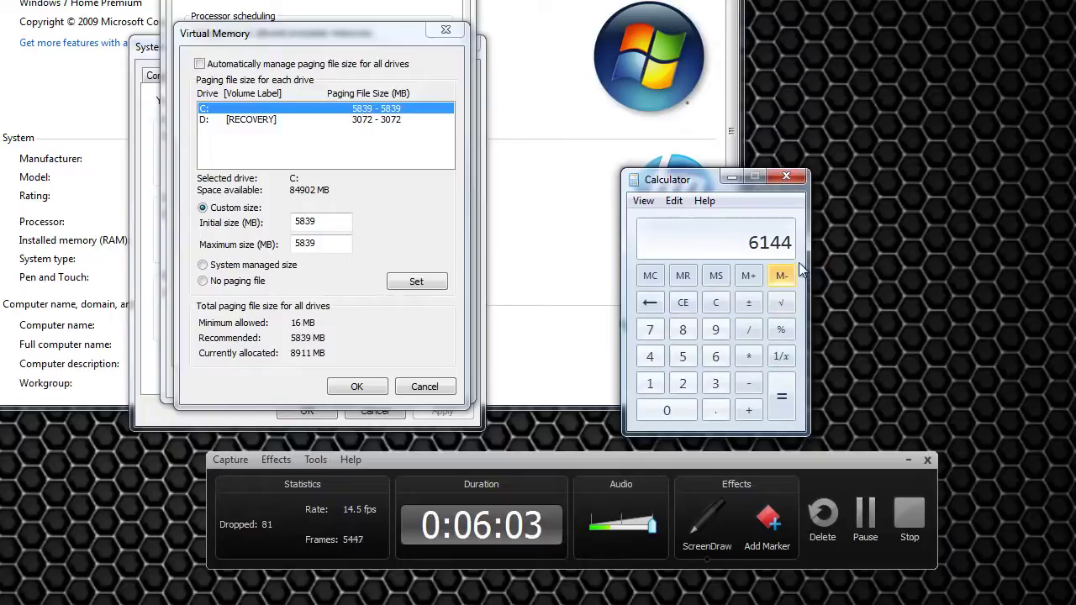
Step: Enter 5839 MB as the maximum custom paging file size for drive C: and close the Calculator
{"action": "left_click", "coordinate": [357, 236]}
{"action": "double_click", "coordinate": [306, 221]}
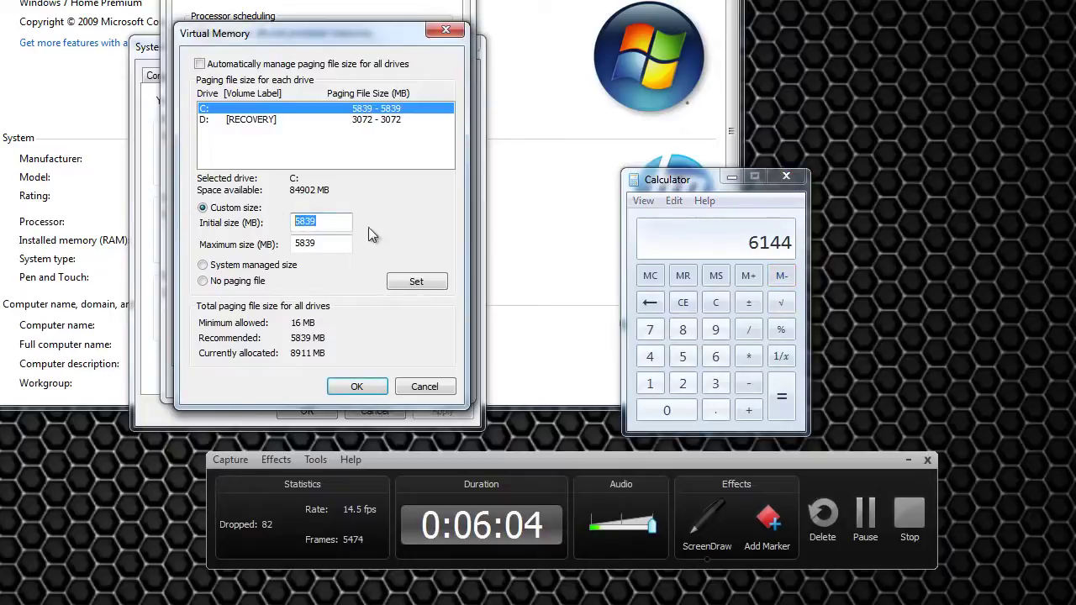
{"action": "double_click", "coordinate": [327, 244]}
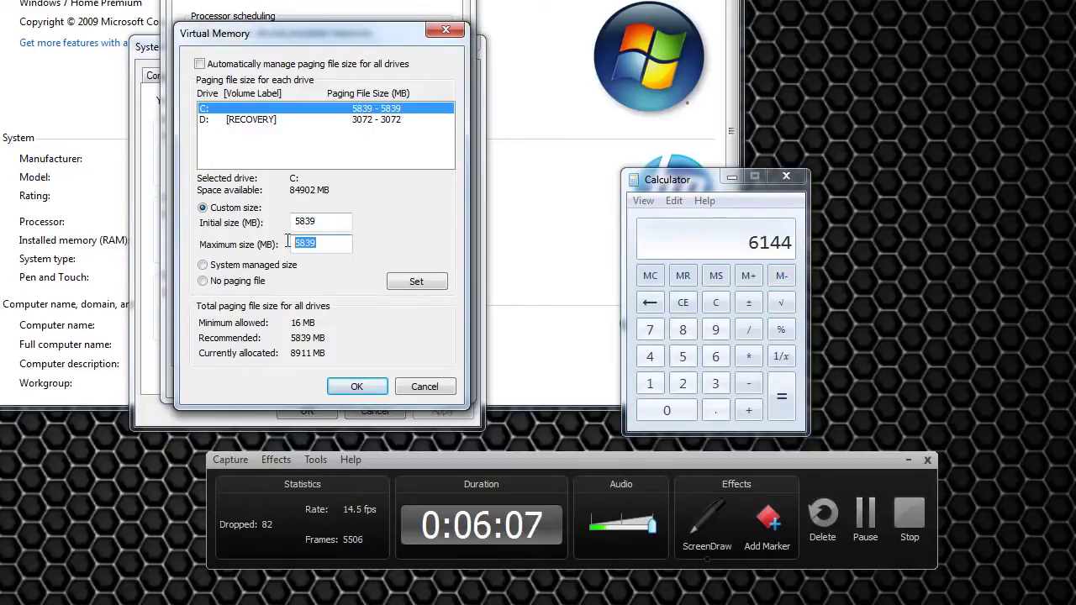
{"action": "type", "text": "5839"}
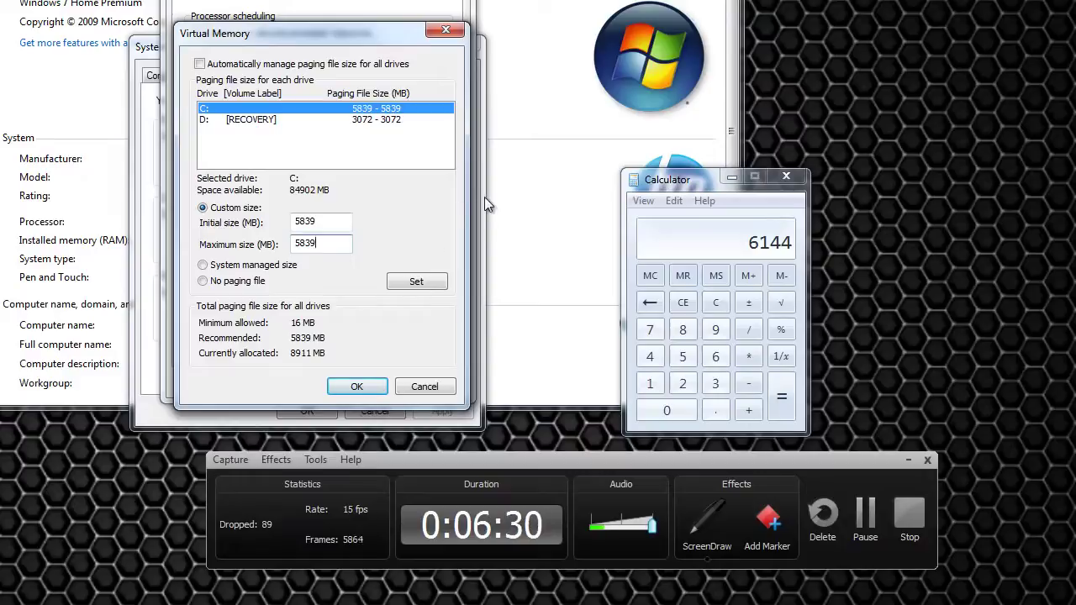
{"action": "left_click", "coordinate": [786, 176]}
Step: Apply the custom initial and maximum paging file sizes to drive C: and confirm the virtual memory settings
{"action": "left_click_drag", "start_coordinate": [338, 221], "coordinate": [257, 211]}
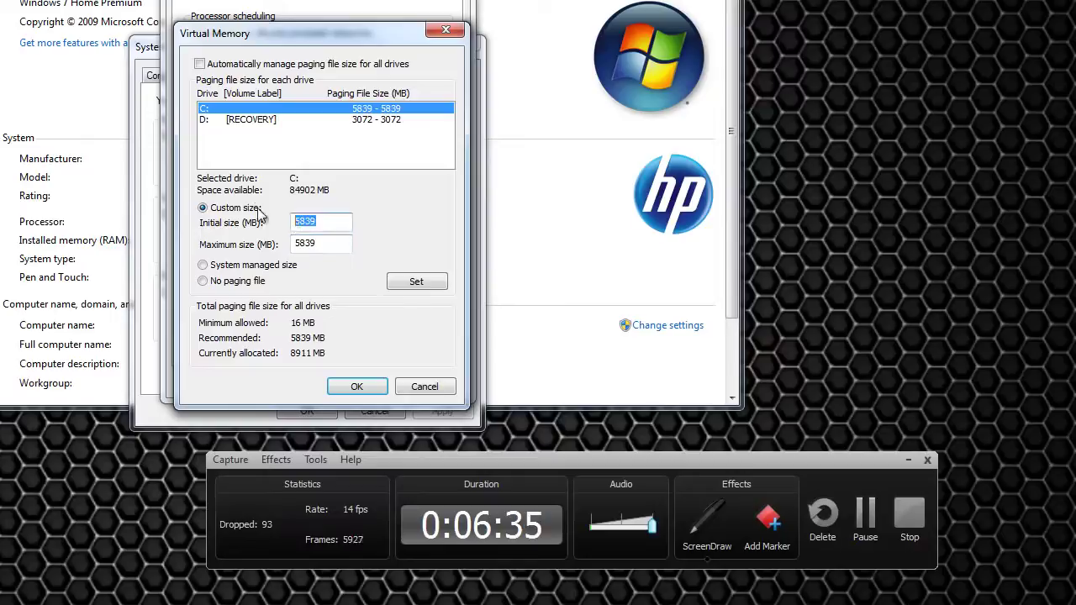
{"action": "left_click_drag", "start_coordinate": [339, 247], "coordinate": [277, 245]}
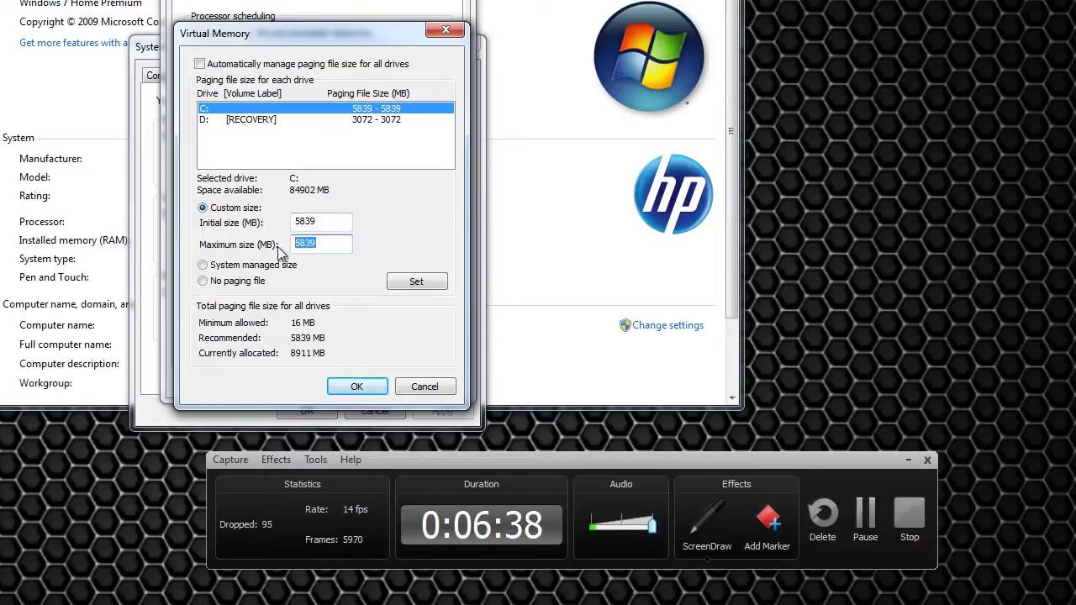
{"action": "left_click", "coordinate": [429, 282]}
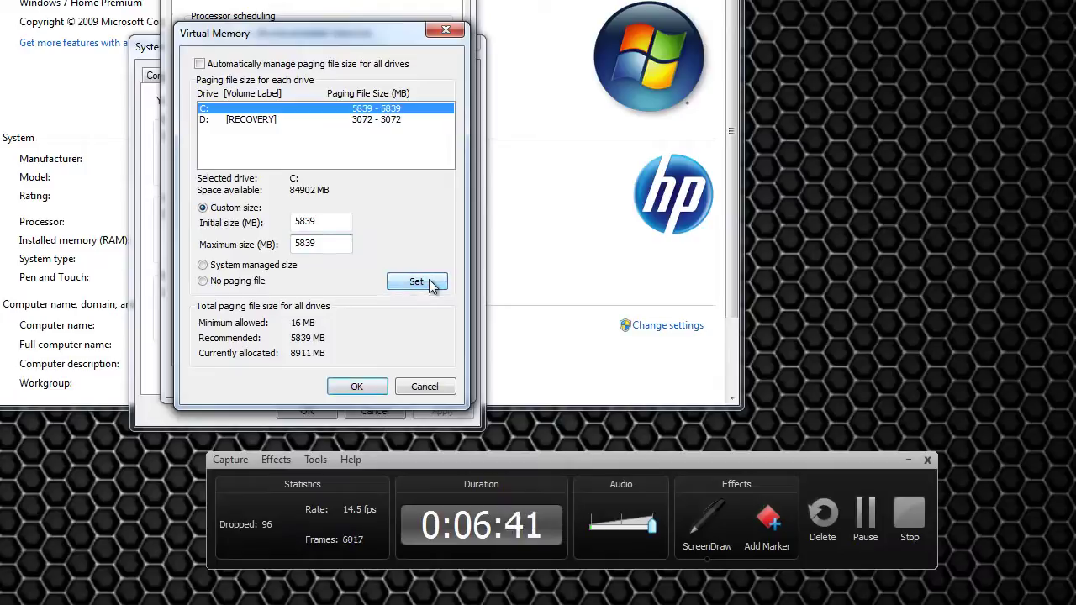
{"action": "left_click", "coordinate": [359, 385]}
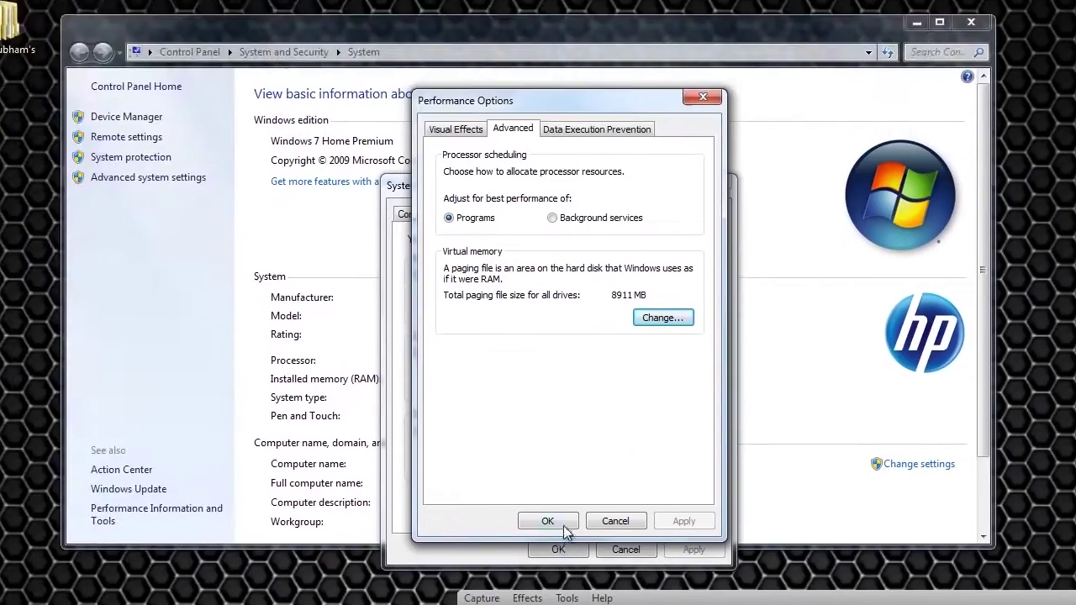
Step: Confirm the Performance Options and System Properties dialogs, and close the System window
{"action": "left_click", "coordinate": [403, 433]}
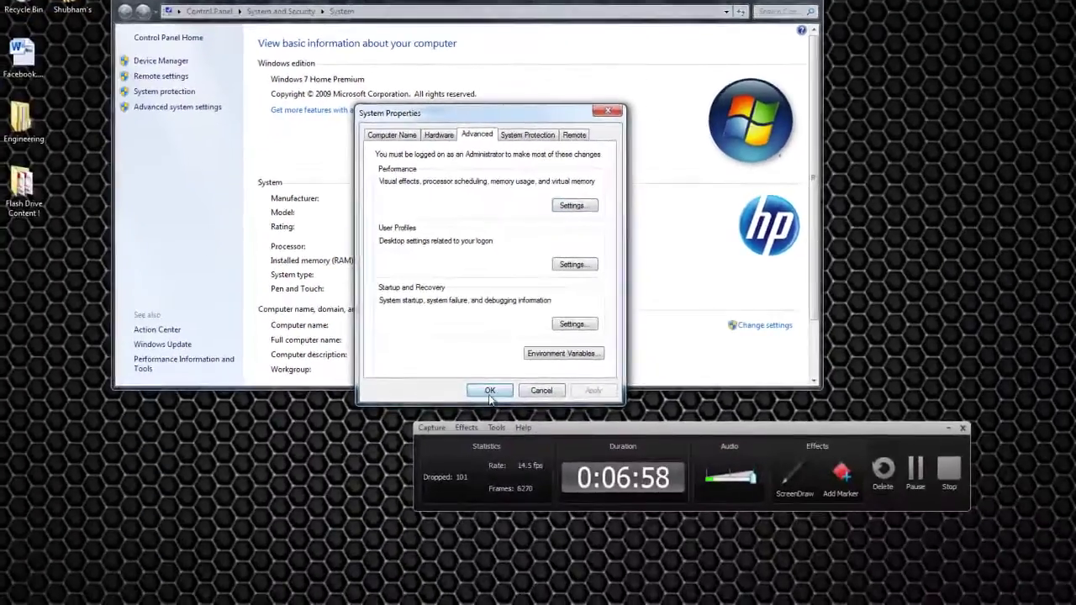
{"action": "left_click", "coordinate": [567, 556]}
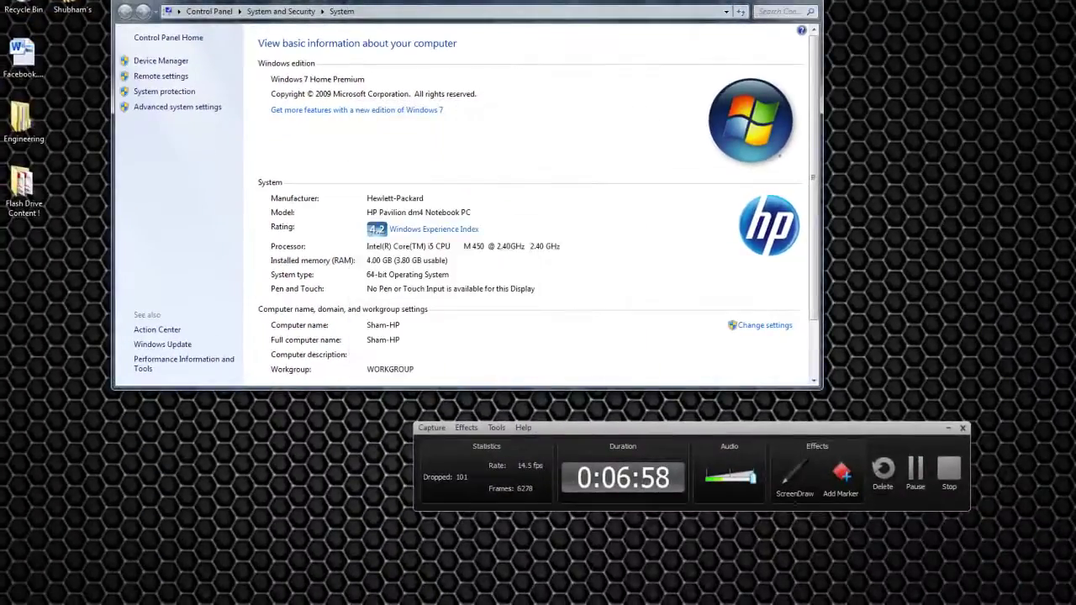
{"action": "left_click", "coordinate": [814, 6]}
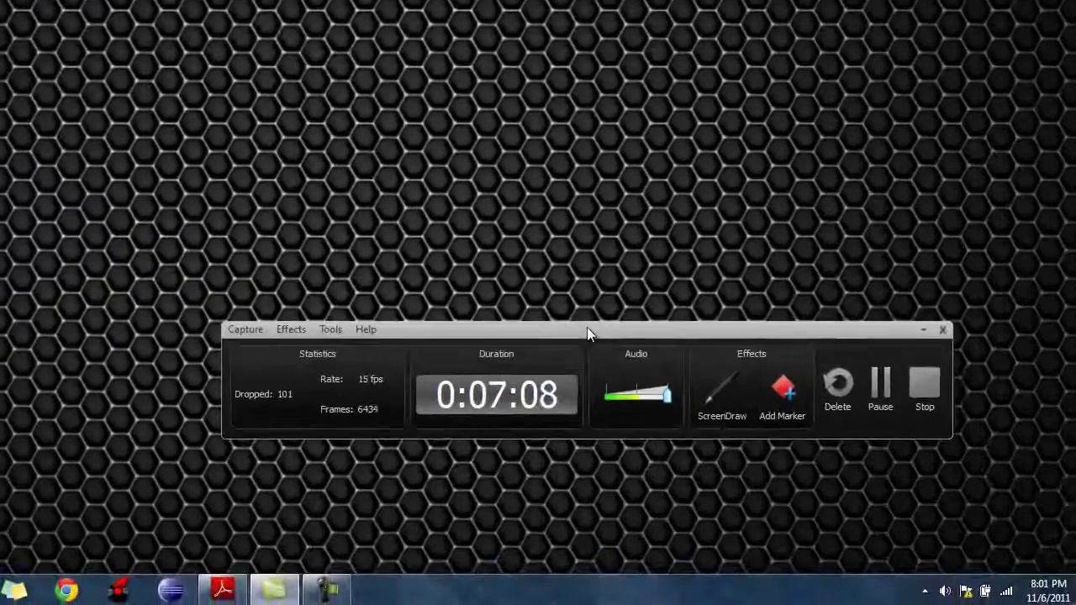
{"action": "left_click_drag", "start_coordinate": [586, 332], "coordinate": [538, 326]}
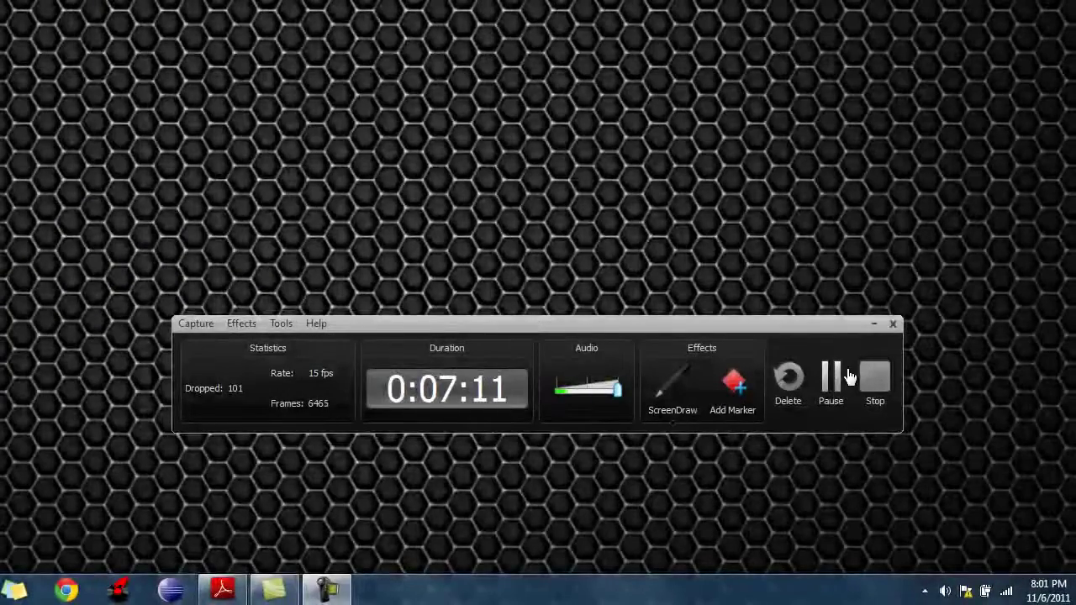